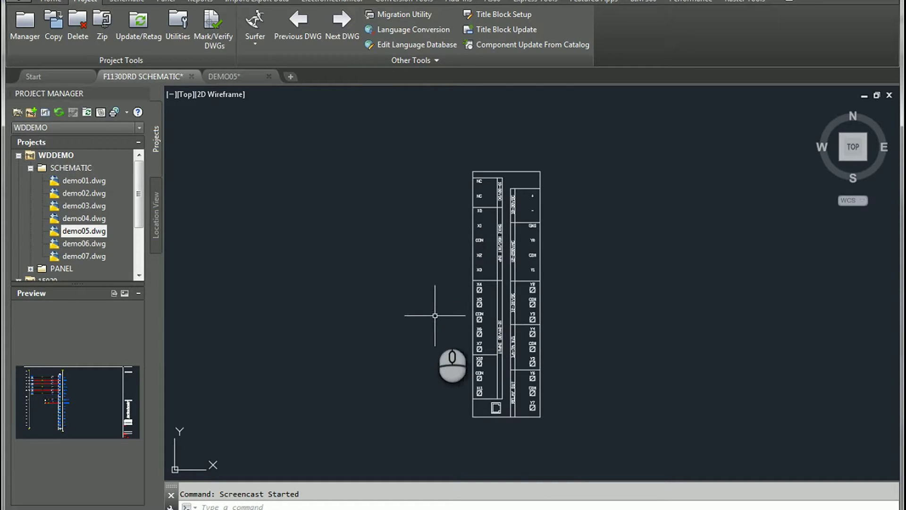
Start a new Symbol Builder definition from the I/O module drawing.
scroll(451, 315, up, 3)
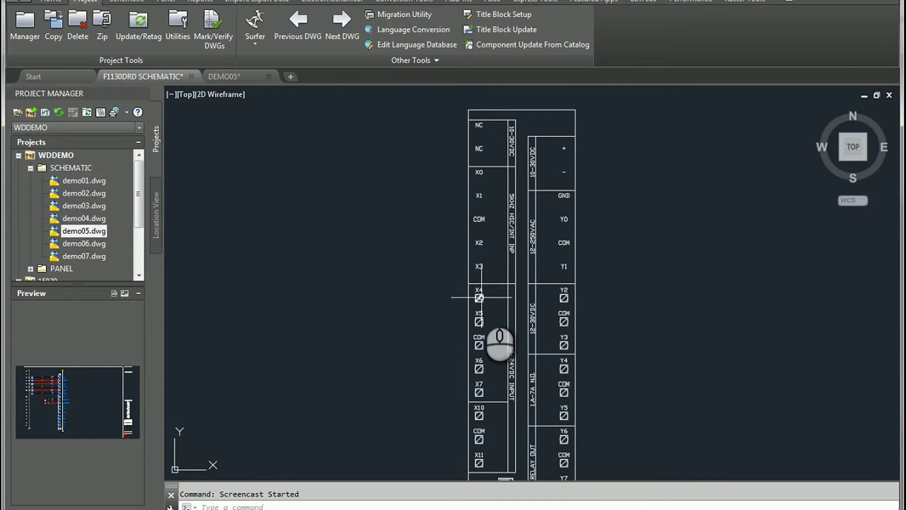
mouse_move(479, 297)
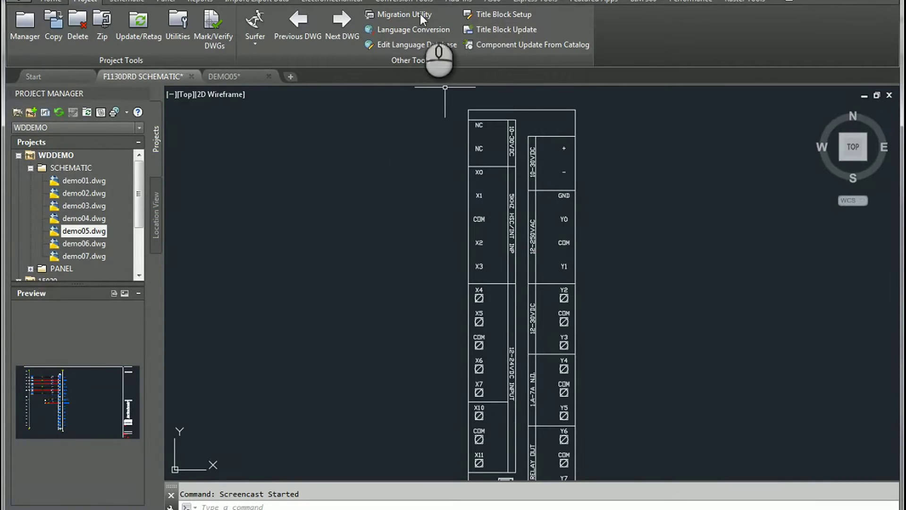
click(126, 1)
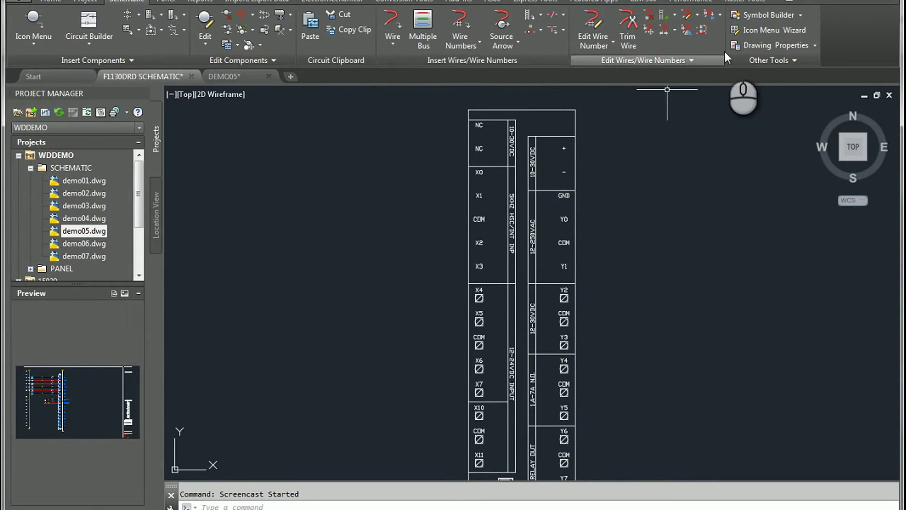
click(764, 14)
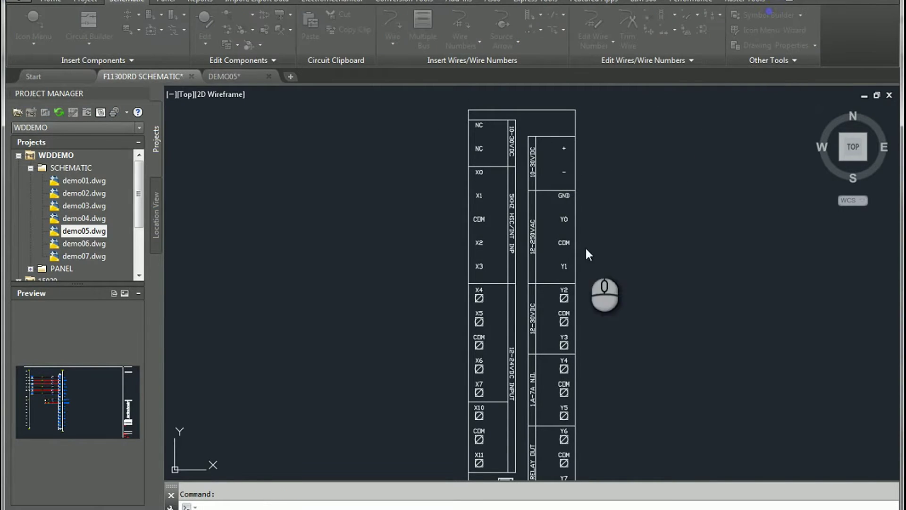
click(543, 216)
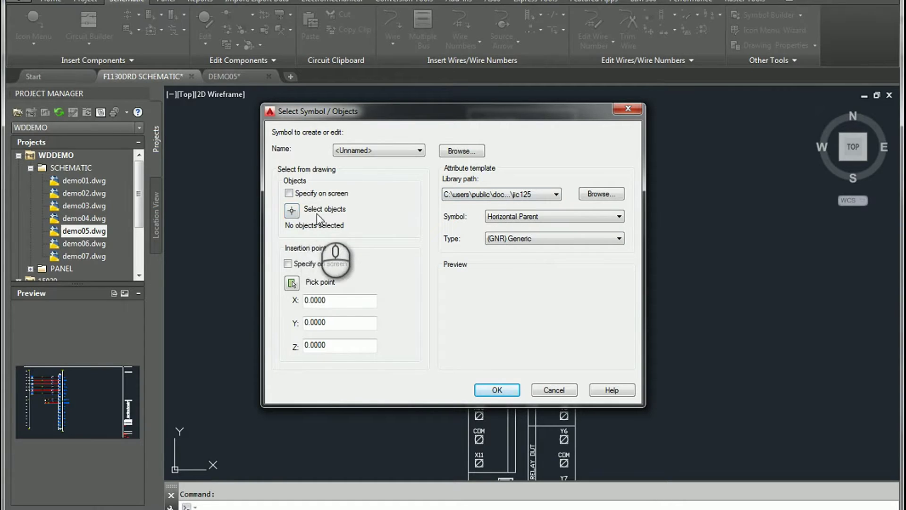
Window-select all 173 module objects and set the base point at X 2.5, Y 6.0.
click(291, 213)
click(338, 161)
click(461, 351)
key(Return)
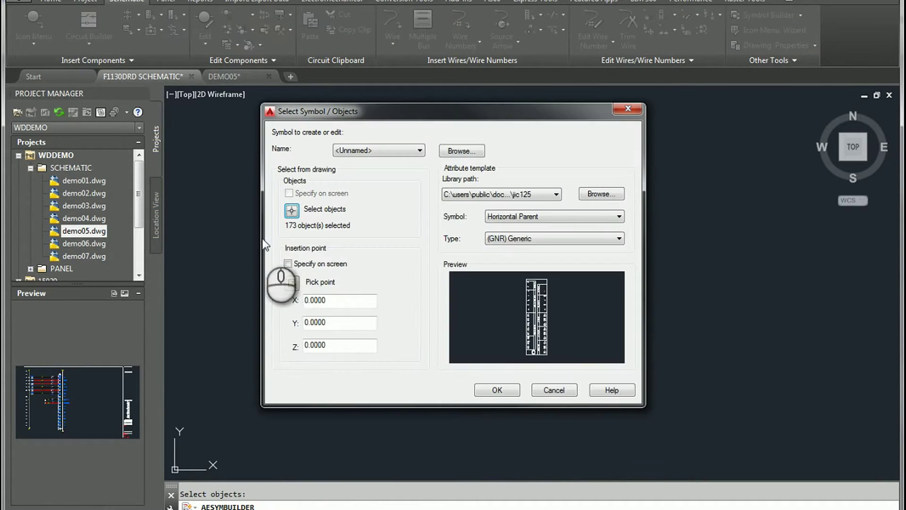
click(290, 283)
scroll(344, 194, up, 4)
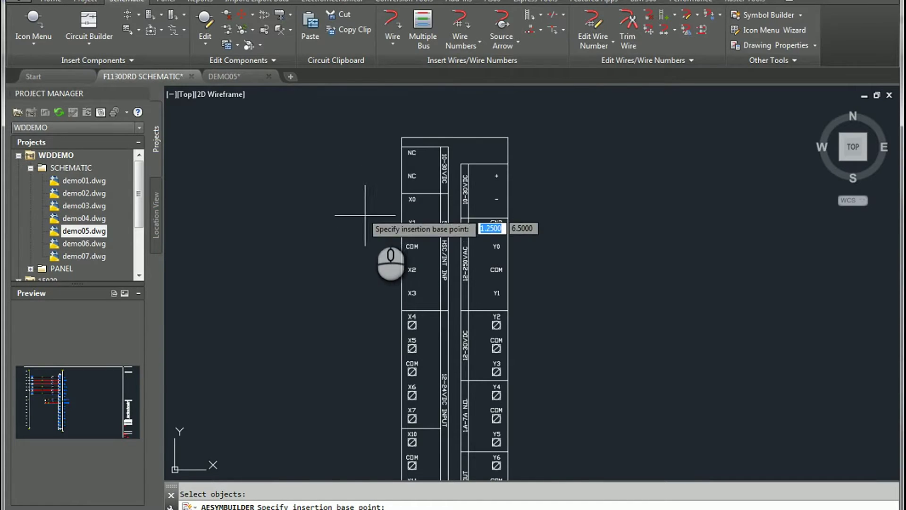
click(405, 231)
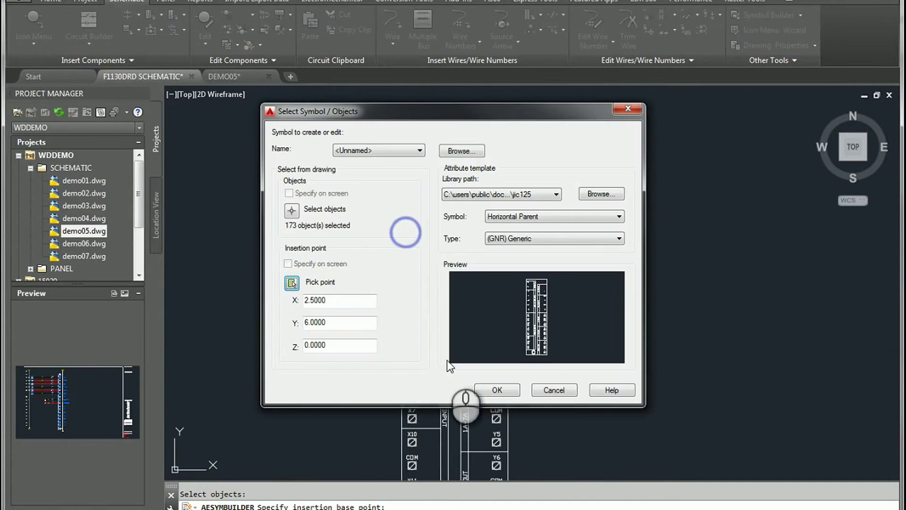
Enter the Block Editor, close Project Manager, and set FAMILY to PLCIO.
click(497, 390)
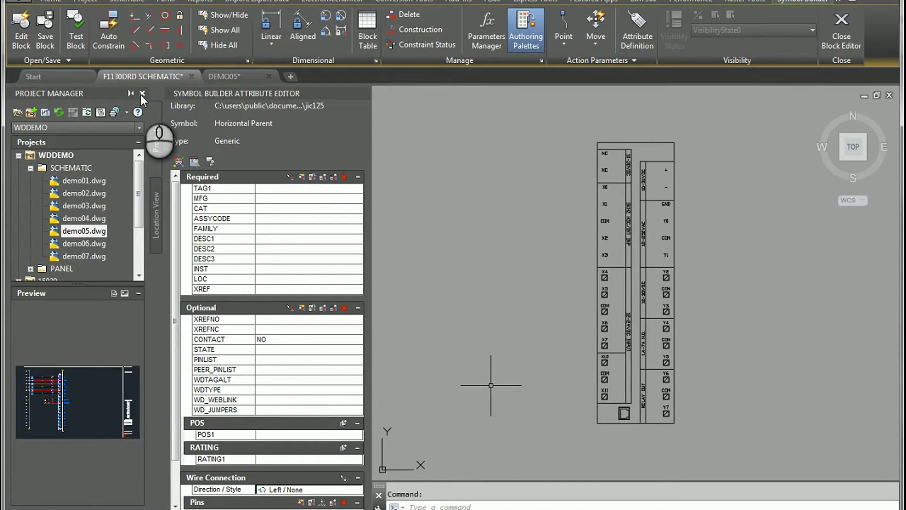
click(141, 94)
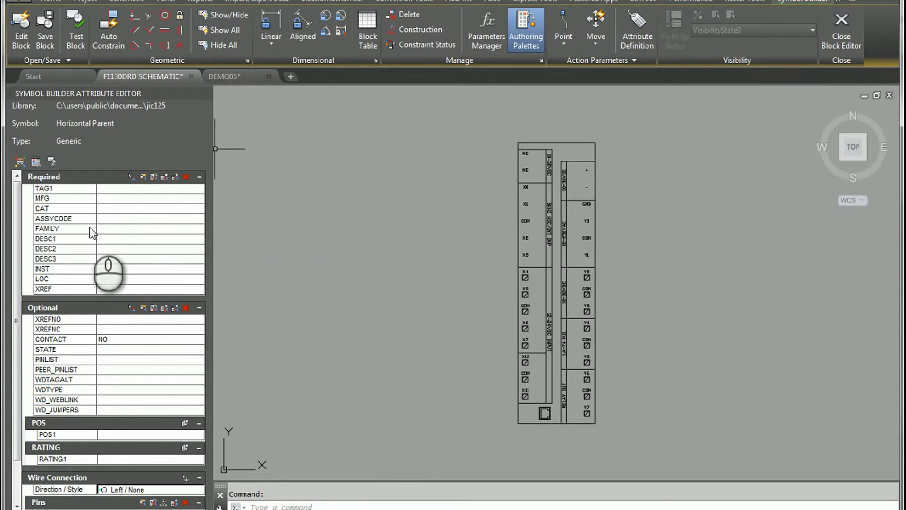
text(PLCIO)
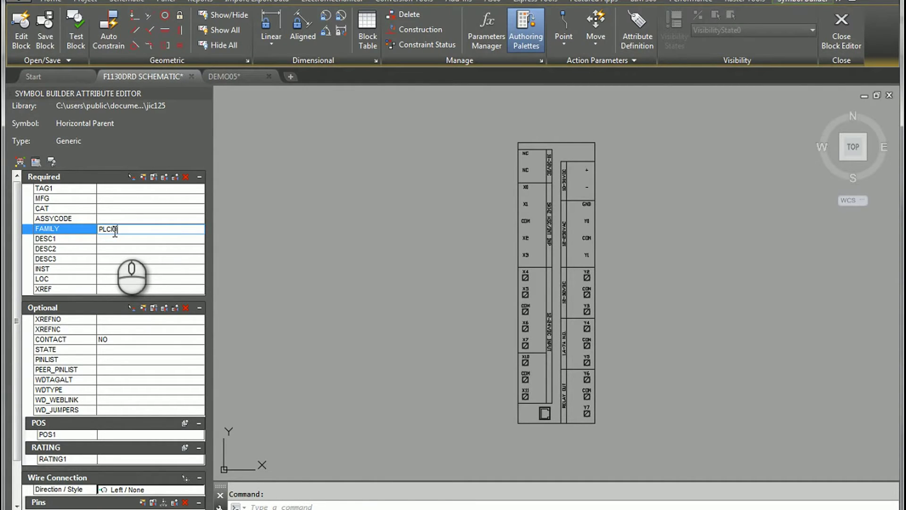
key(Return)
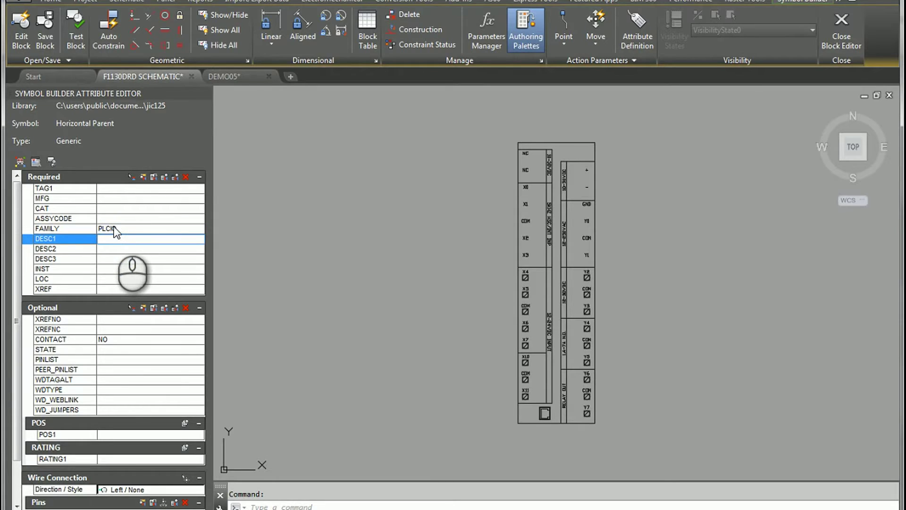
Insert all Required attributes together, stacked above the module symbol.
click(65, 189)
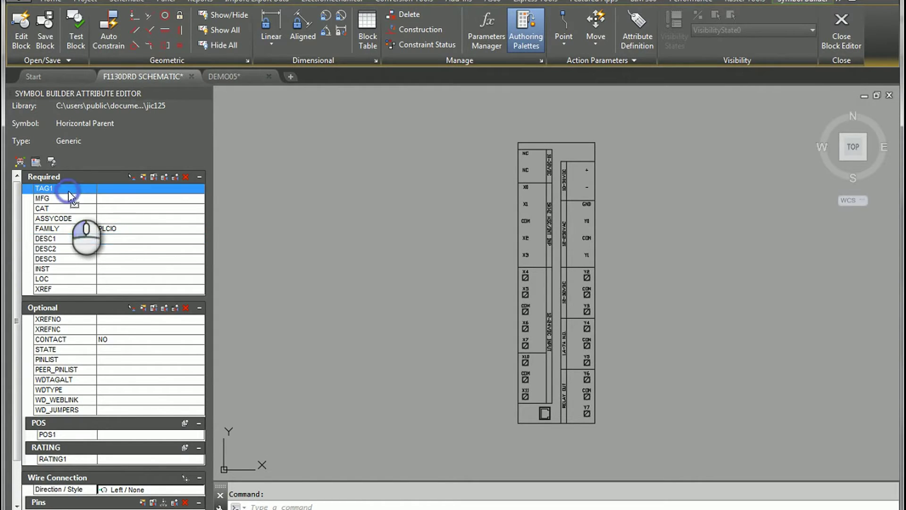
shift+click(88, 289)
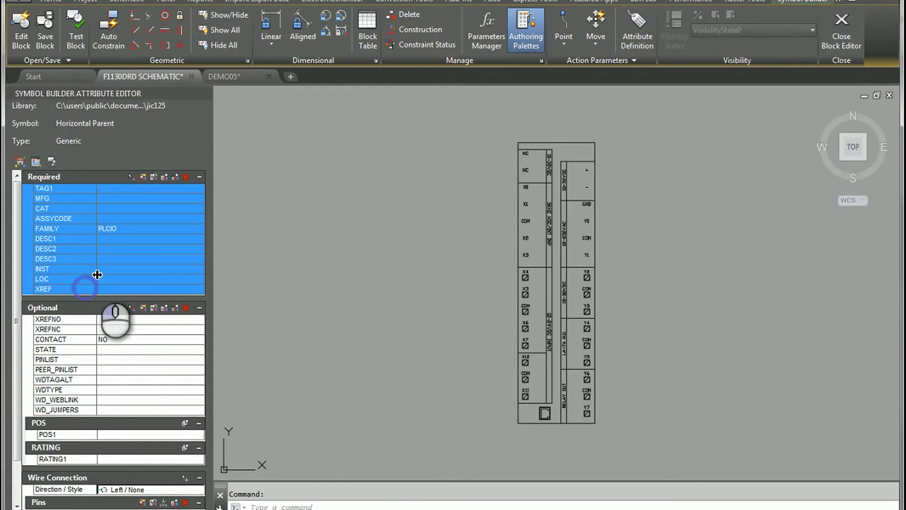
click(133, 177)
click(560, 131)
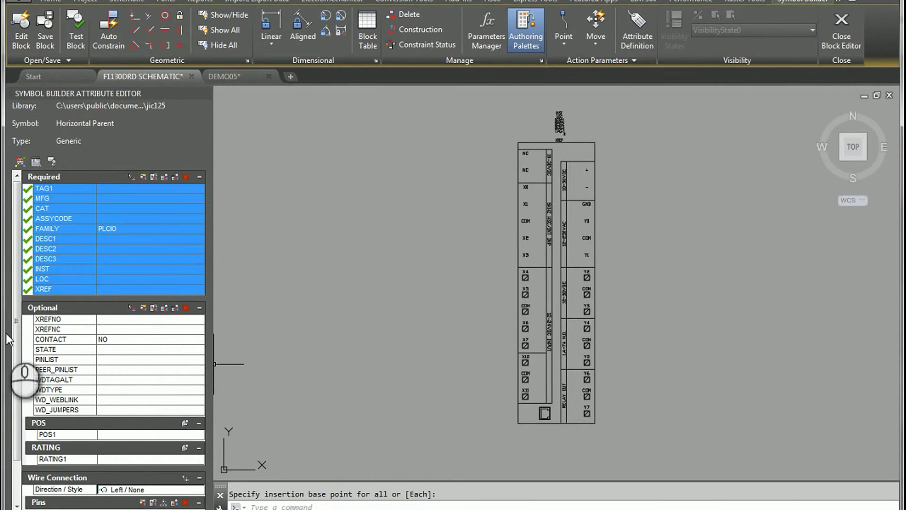
Configure wire connections as 4 Fixed PLC terminals connecting from the left at scale 1.0.
scroll(22, 359, down, 2)
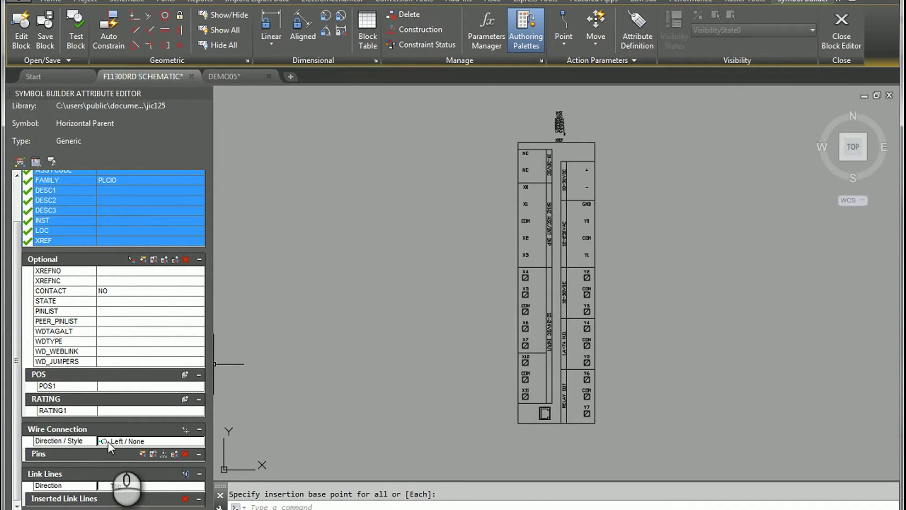
click(158, 440)
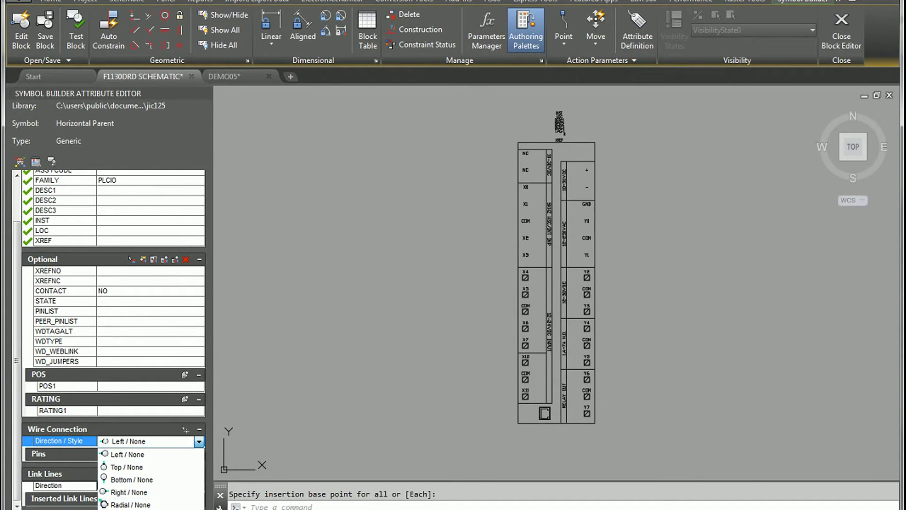
click(127, 507)
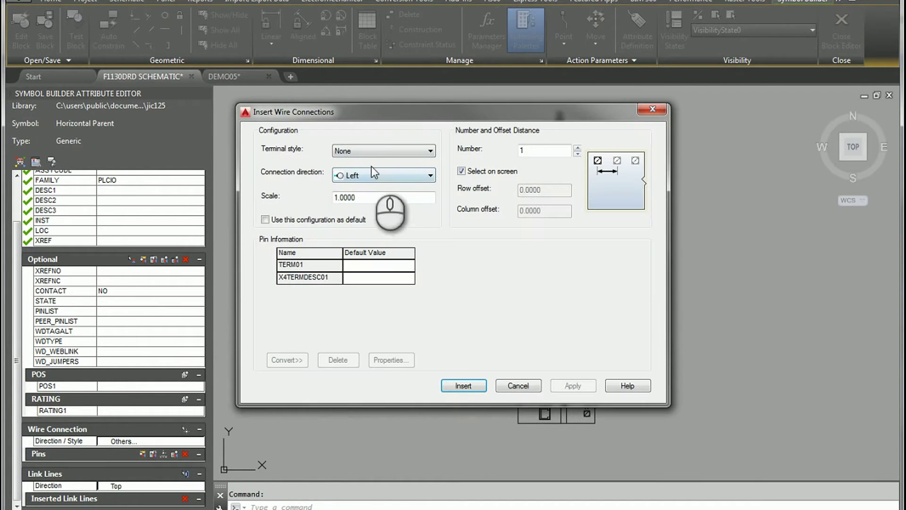
click(378, 152)
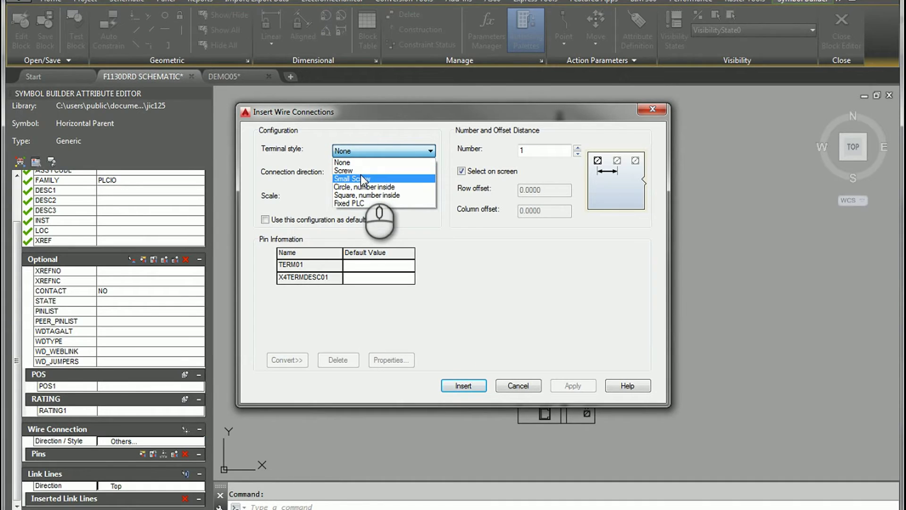
click(351, 204)
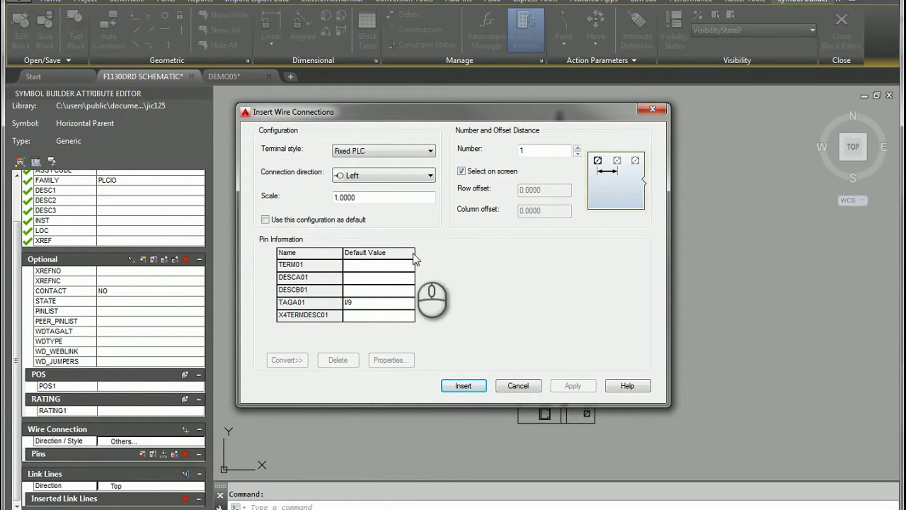
double_click(537, 150)
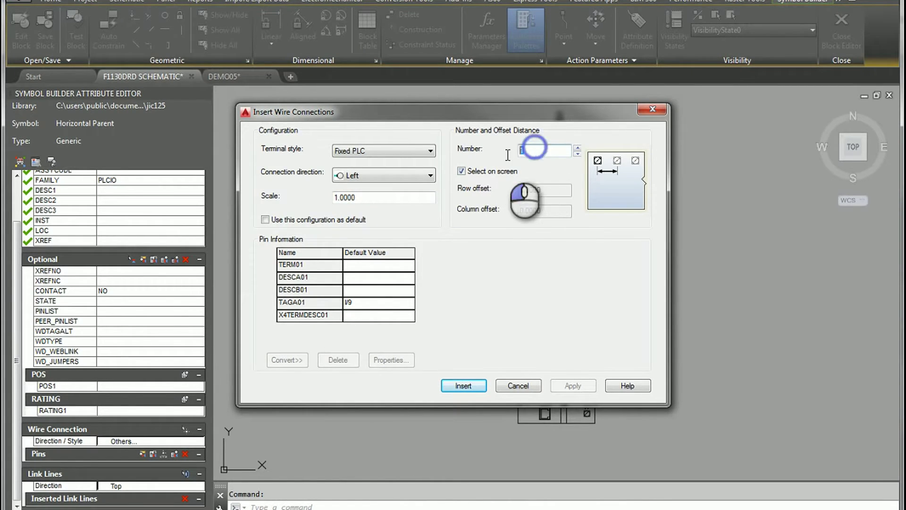
click(578, 147)
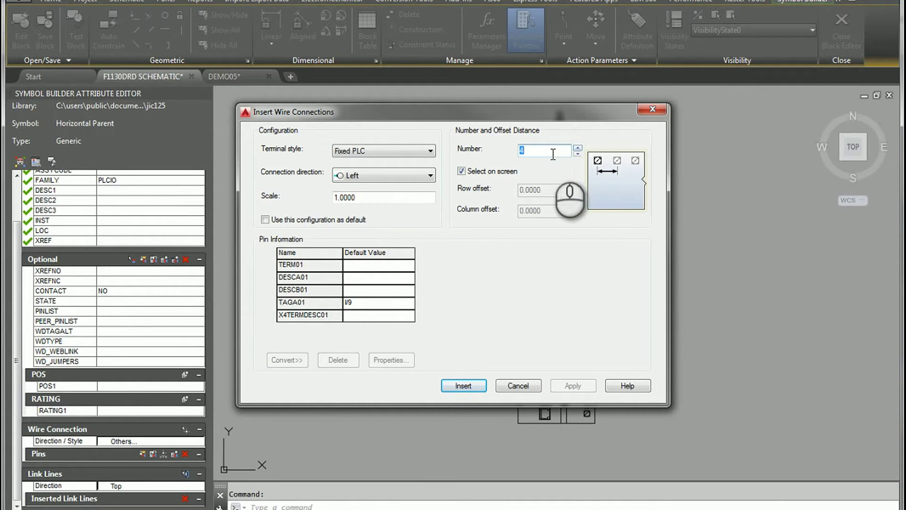
click(395, 197)
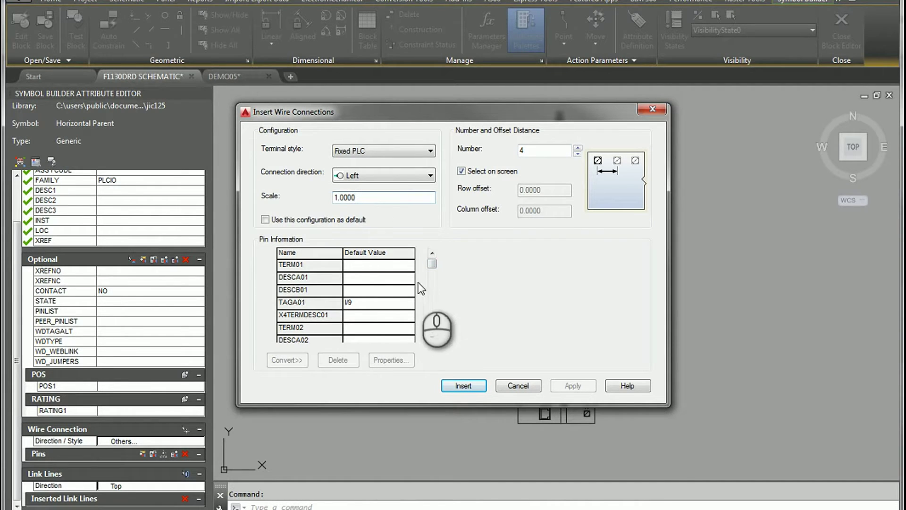
mouse_move(433, 265)
mouse_down()
mouse_move(431, 324)
mouse_move(443, 266)
mouse_up()
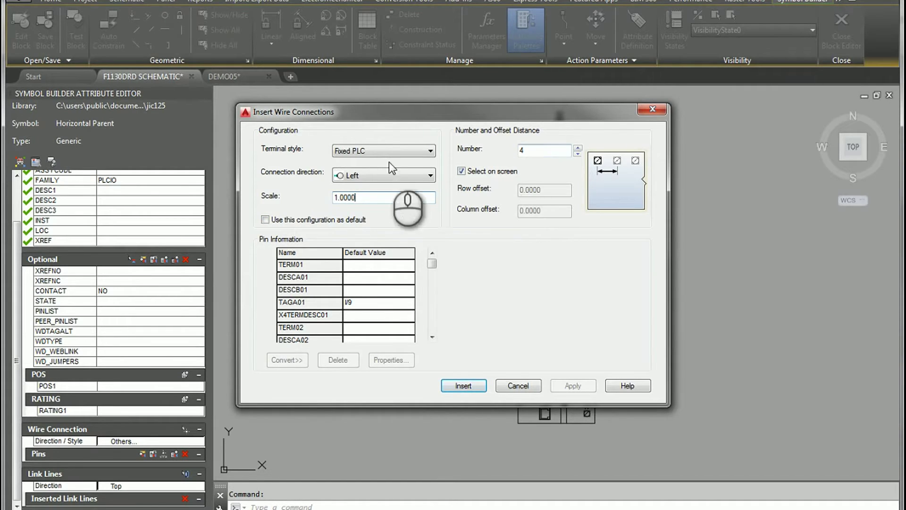
Place the four left-side PLC wire pins at X0, X1, X2 and X3.
click(464, 386)
scroll(531, 227, up, 5)
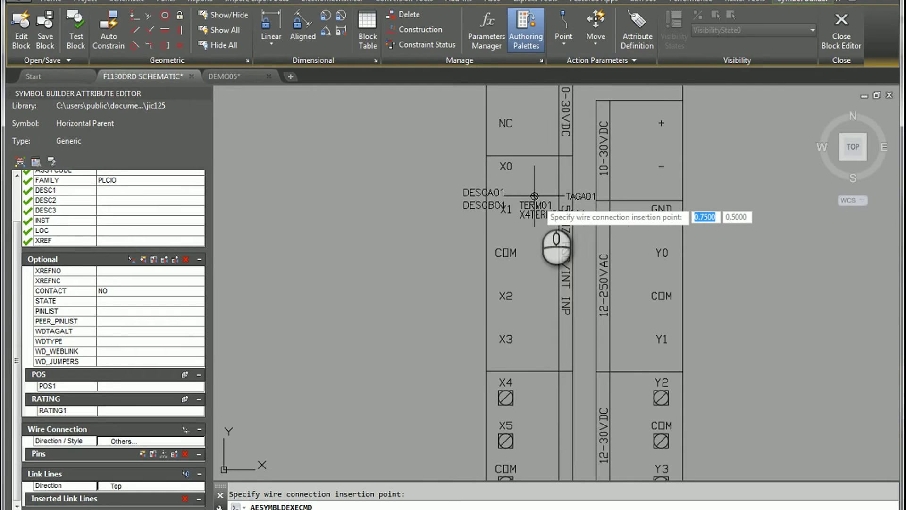
click(505, 182)
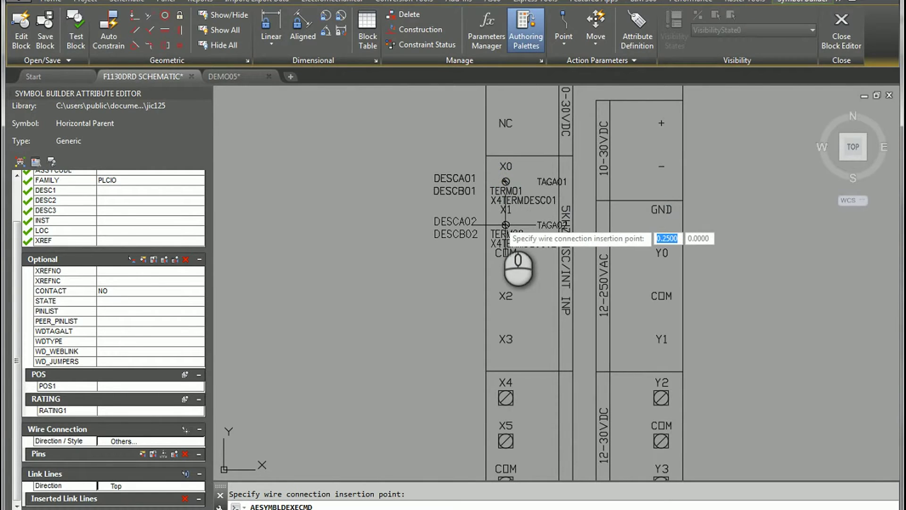
click(506, 224)
click(506, 311)
click(505, 339)
key(Return)
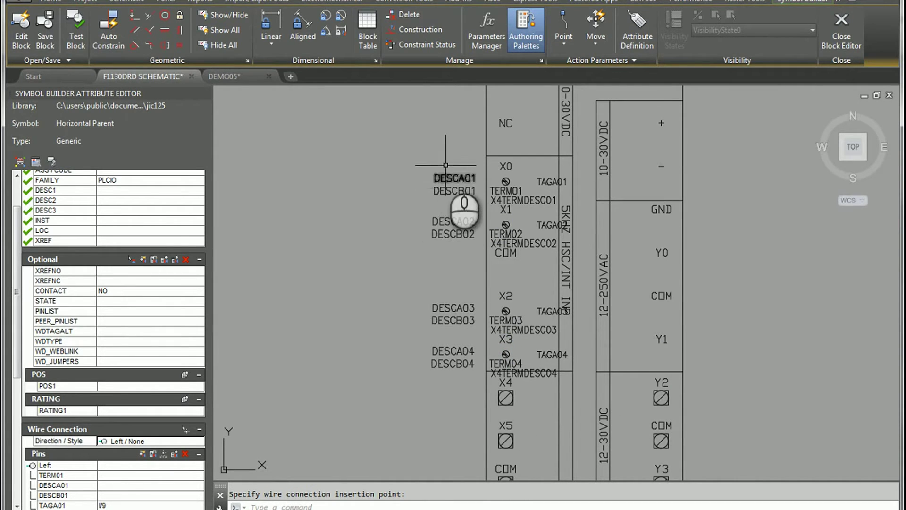
Move the TAGA02–TAGA04 labels slightly left with MOVE.
key(Escape)
click(542, 358)
click(543, 313)
click(545, 227)
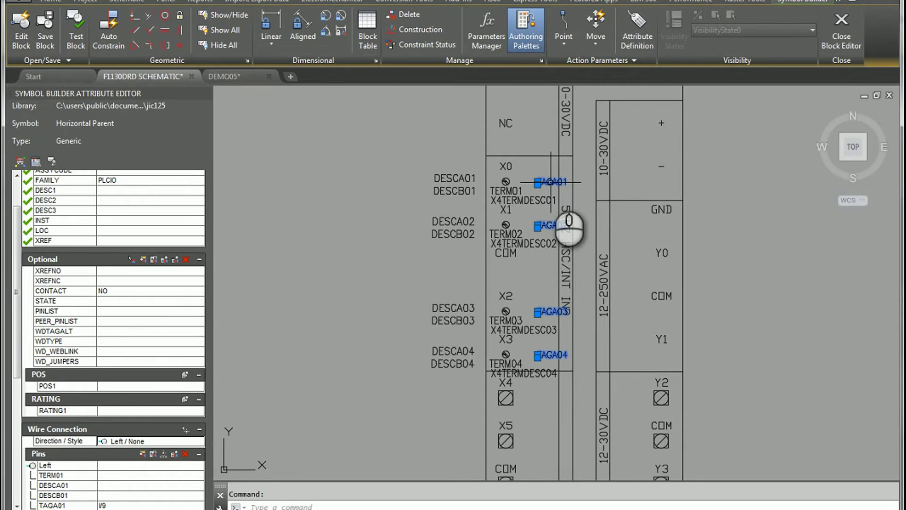
text(m)
key(Return)
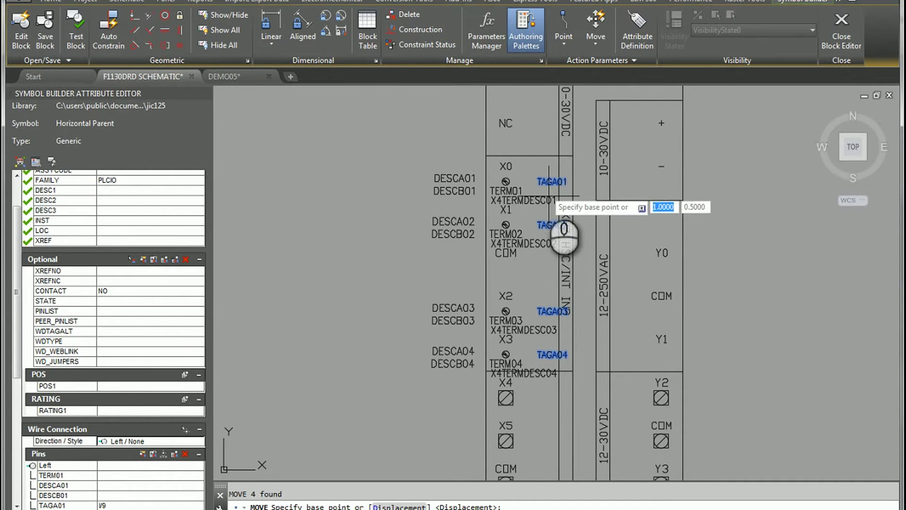
click(550, 195)
click(543, 186)
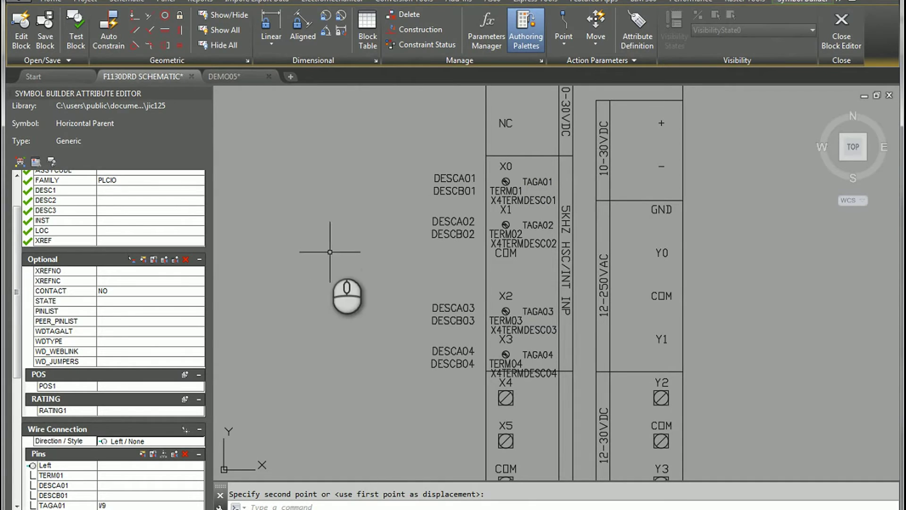
drag(18, 378, 18, 500)
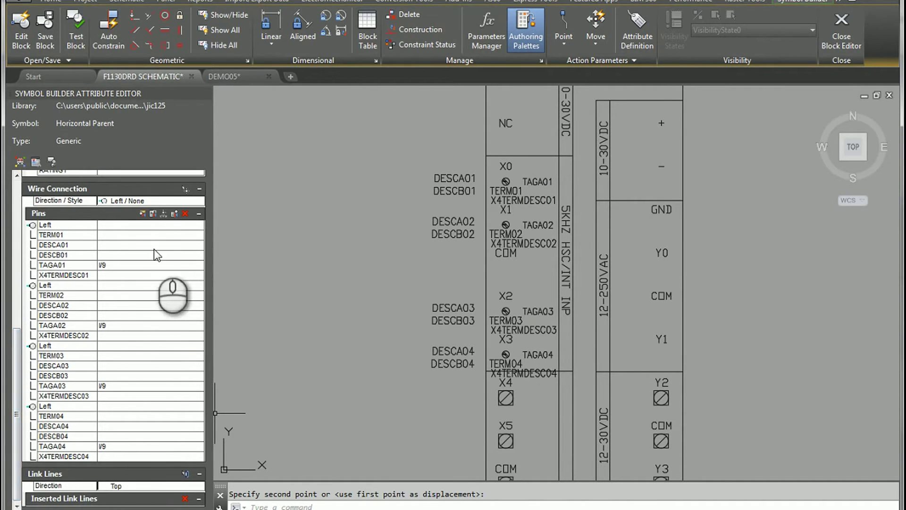
Set wire connections to Screw terminal style, Right direction, 4 pins.
click(176, 201)
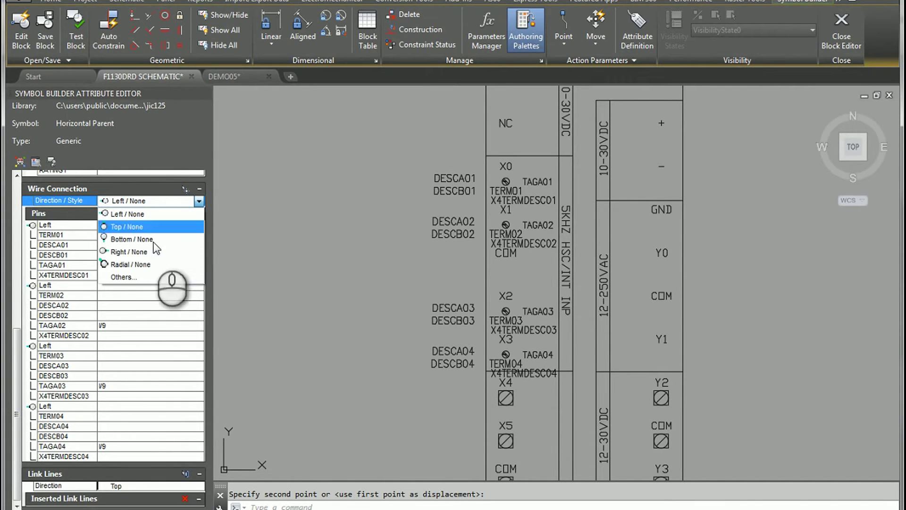
click(143, 273)
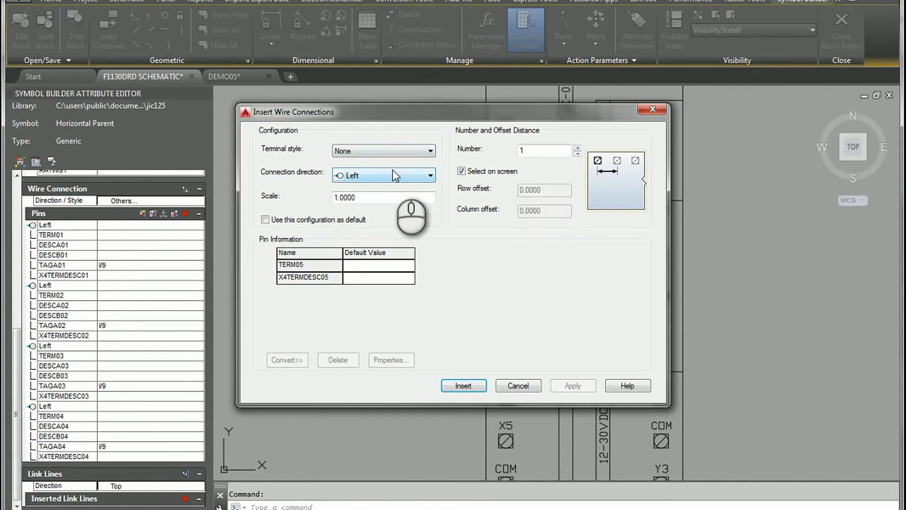
click(427, 151)
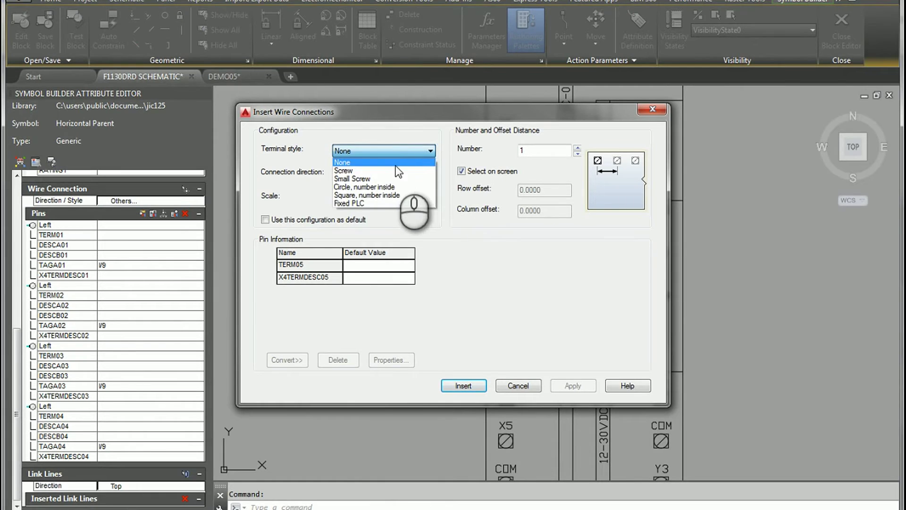
click(387, 166)
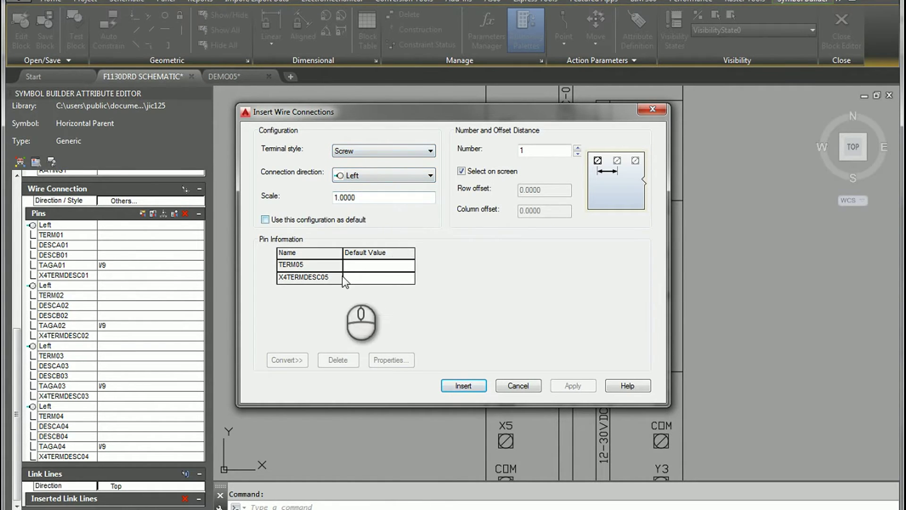
click(420, 175)
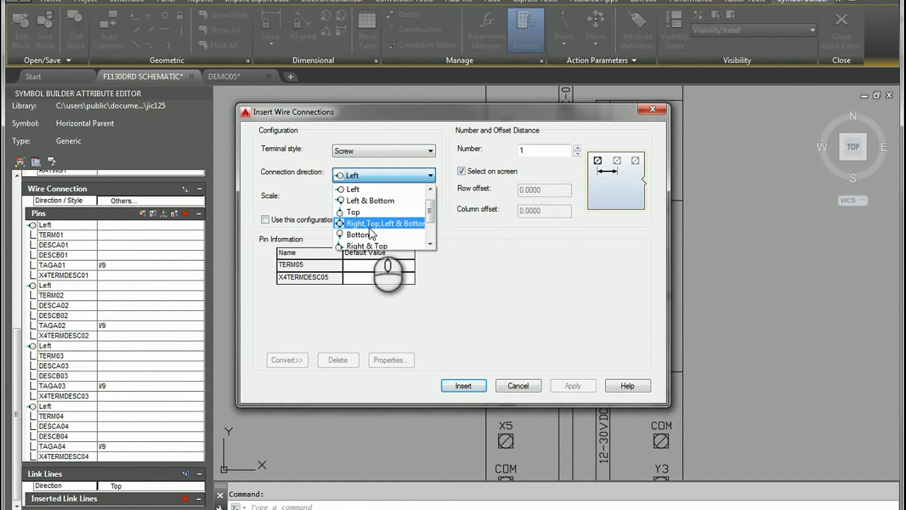
drag(430, 218, 430, 232)
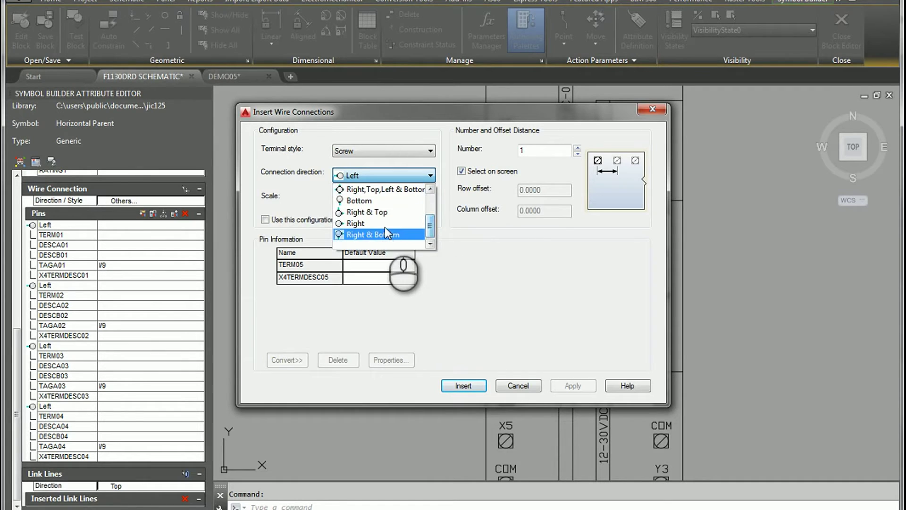
click(363, 223)
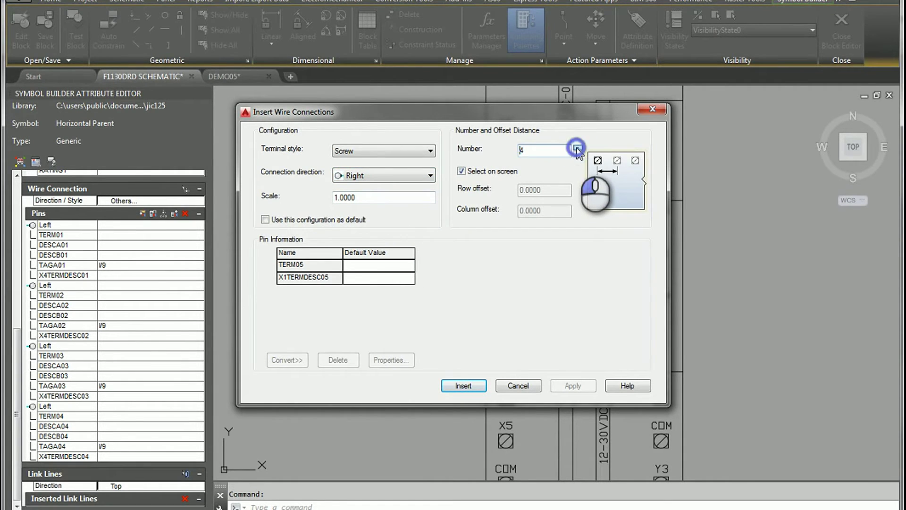
click(390, 198)
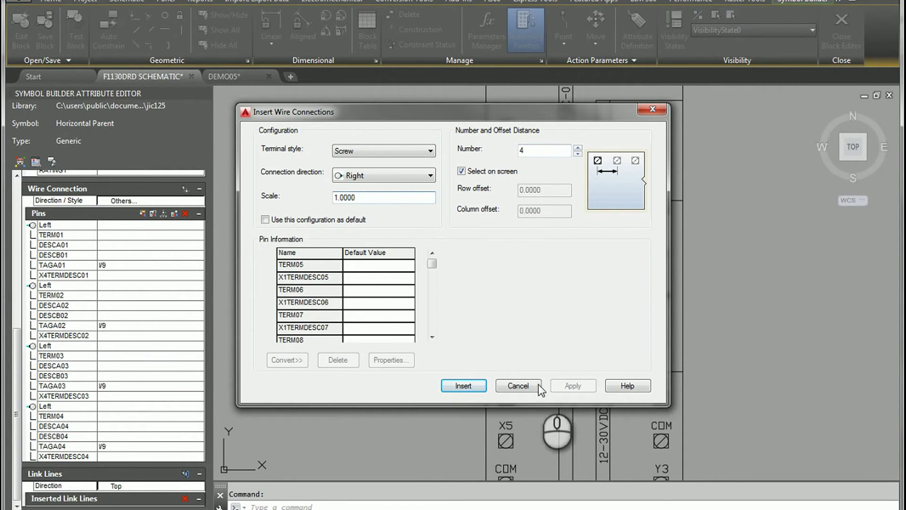
Place pins TERM05–TERM08 down the module's right-hand terminal column.
click(466, 386)
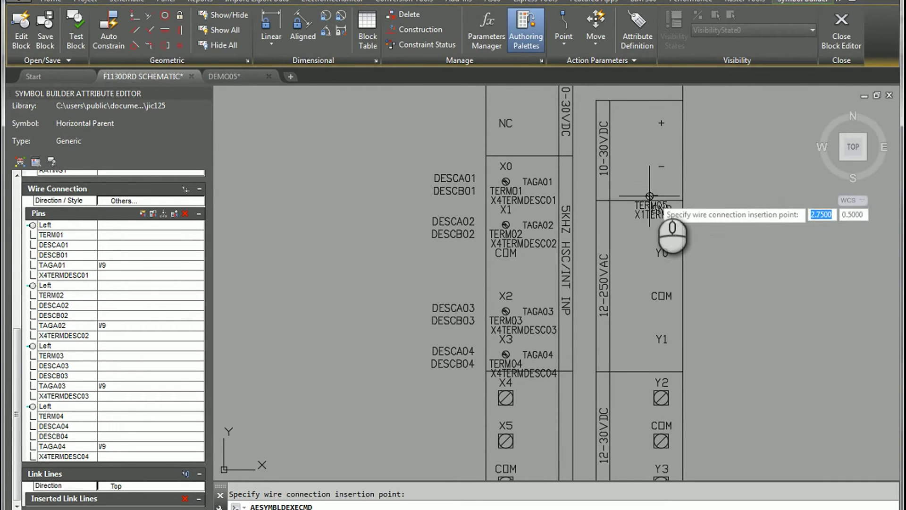
click(659, 181)
click(660, 225)
click(659, 268)
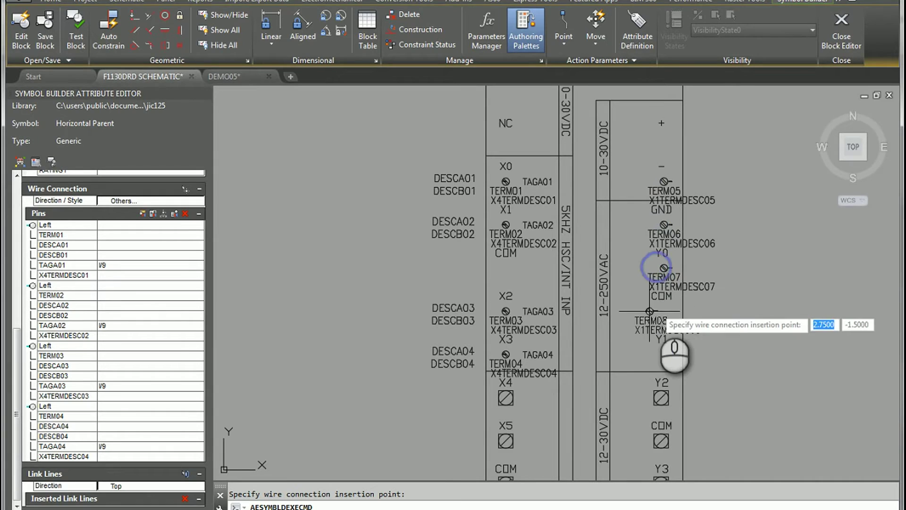
click(660, 311)
key(Return)
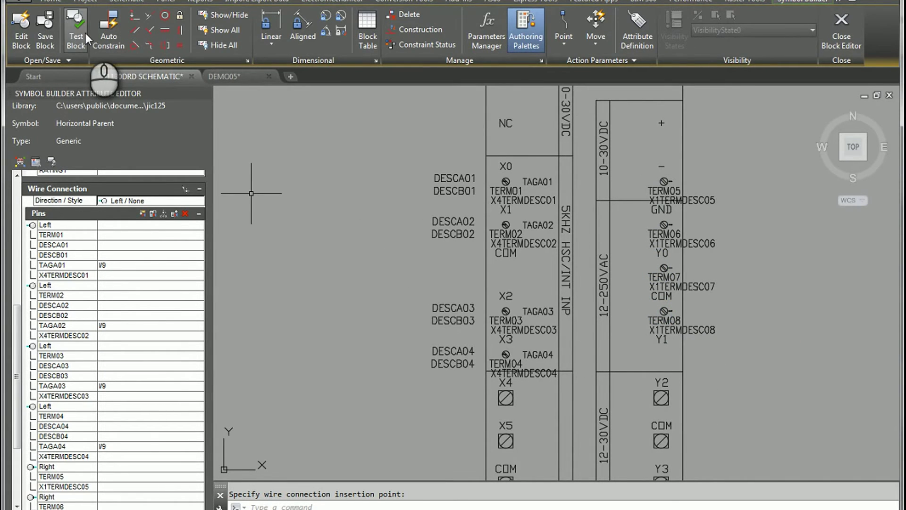
Test the block, close the Block Editor, and name the Wblock symbol PLCIO_automation direct.
click(75, 29)
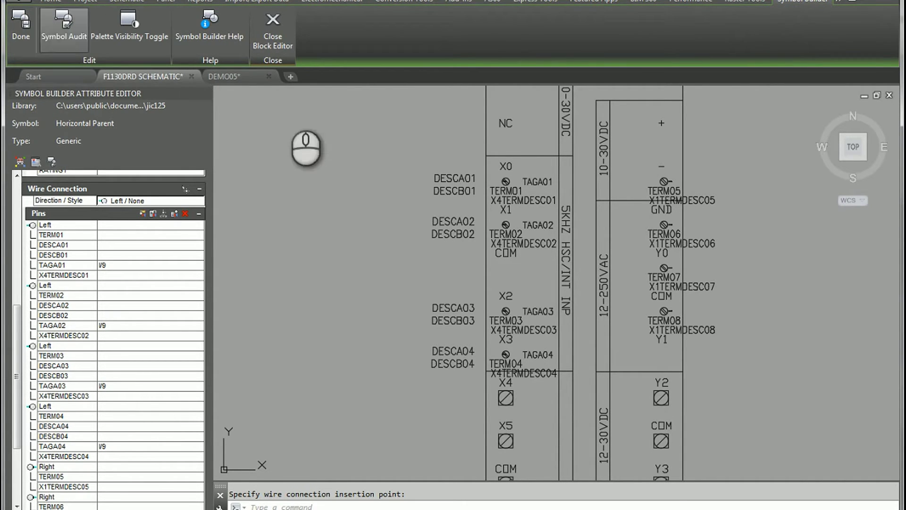
click(22, 24)
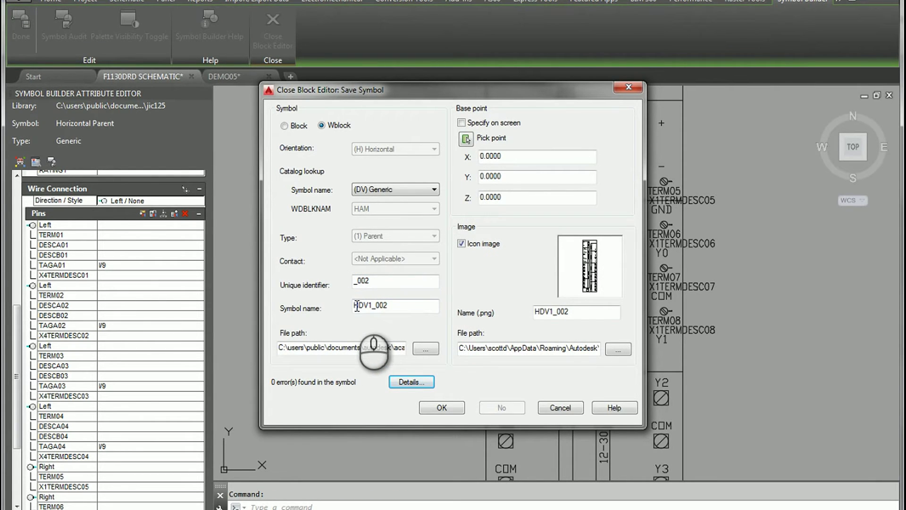
drag(373, 307, 353, 306)
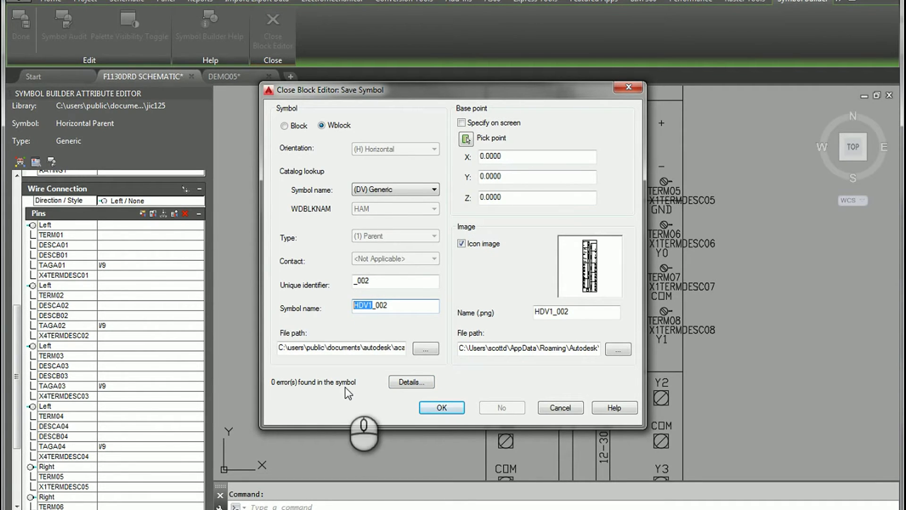
text(pl)
key(BackSpace)
key(BackSpace)
text(PLCIO)
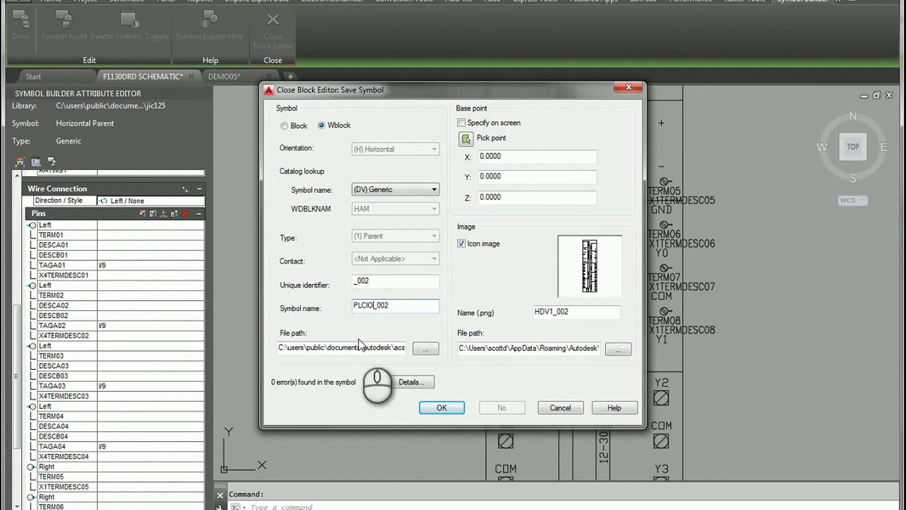
drag(389, 306, 384, 307)
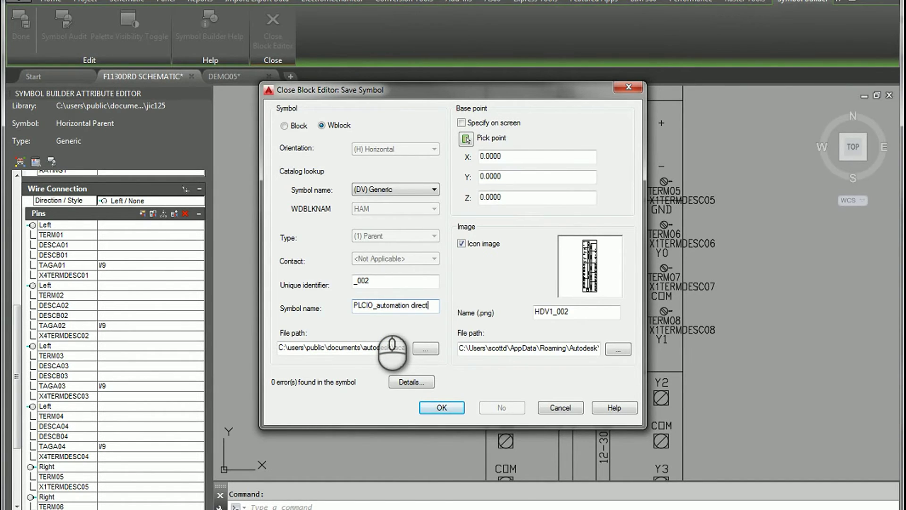
click(392, 281)
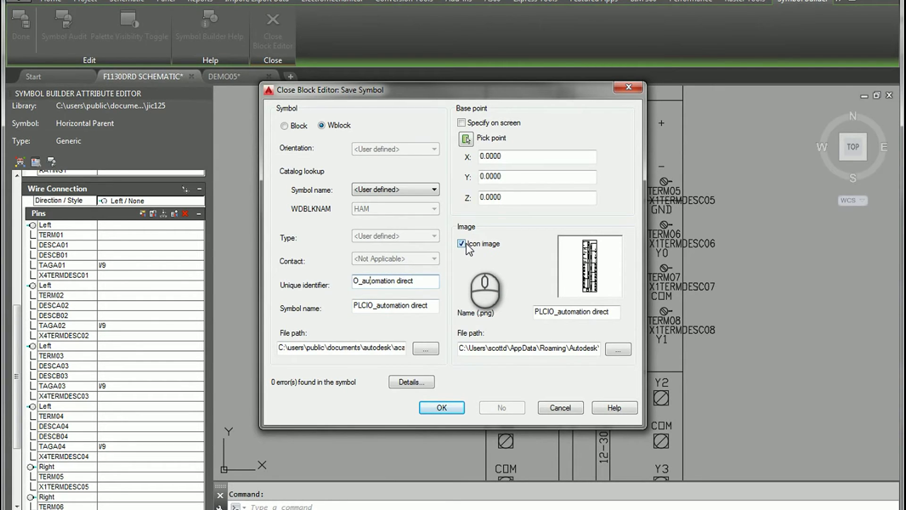
Save the symbol to C:\ with the icon image option turned off.
click(463, 243)
click(425, 349)
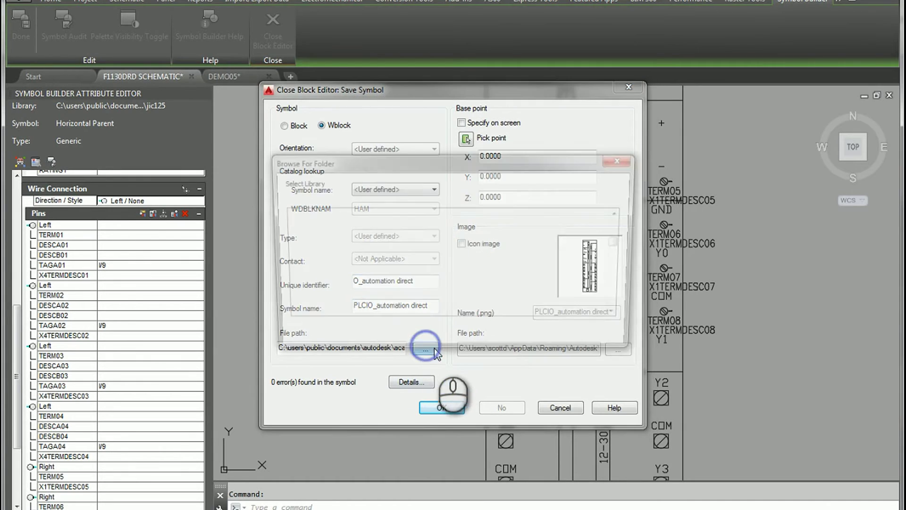
click(621, 242)
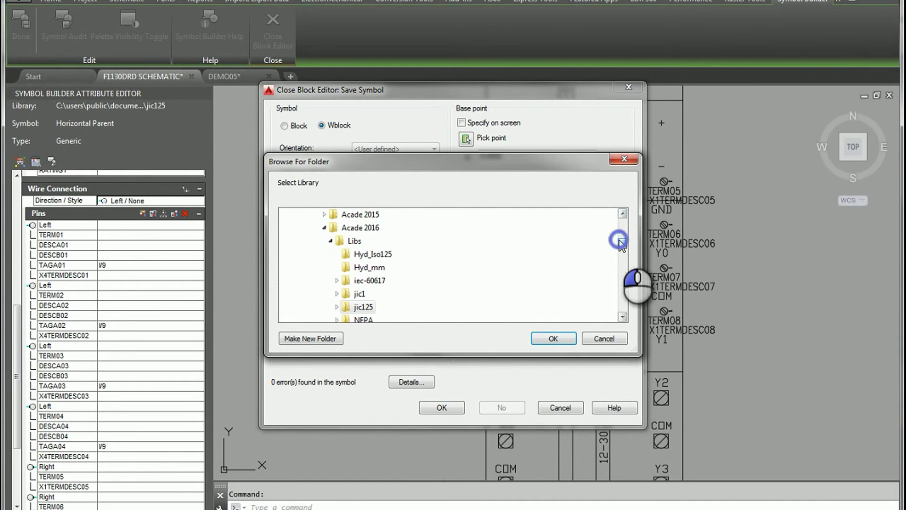
click(303, 267)
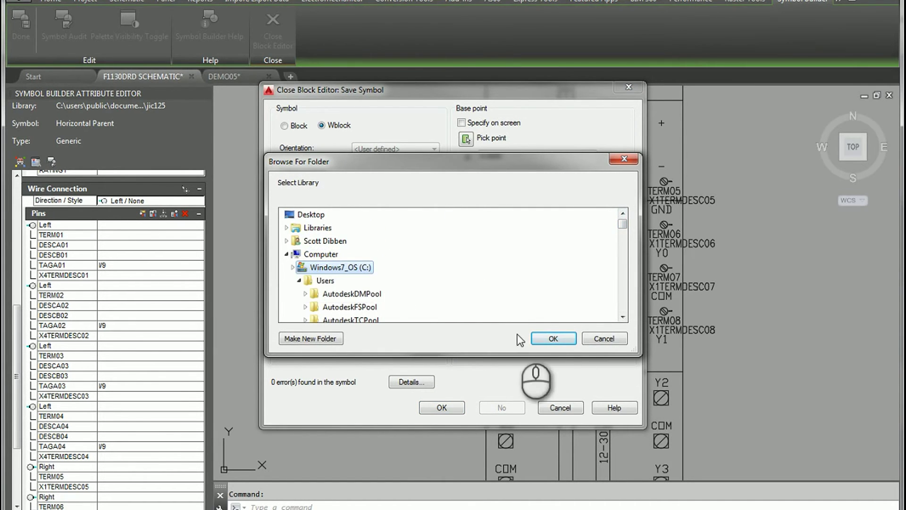
click(552, 339)
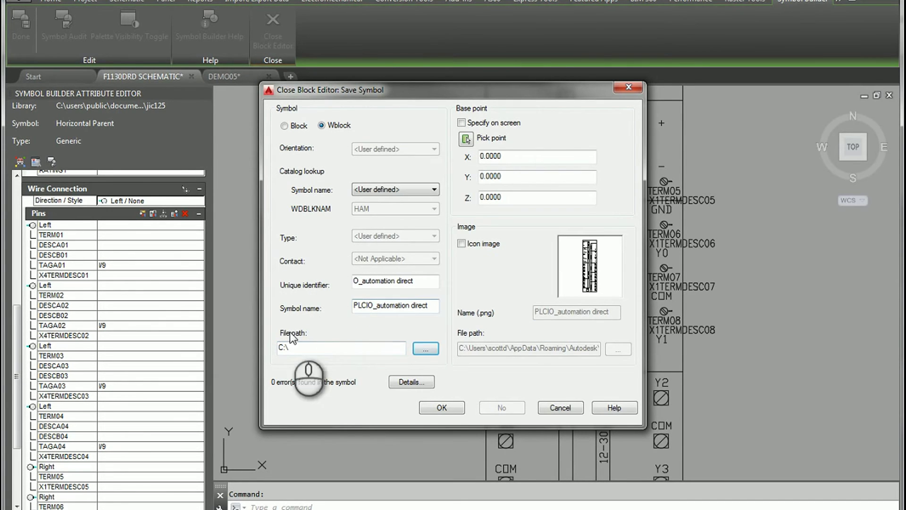
click(455, 408)
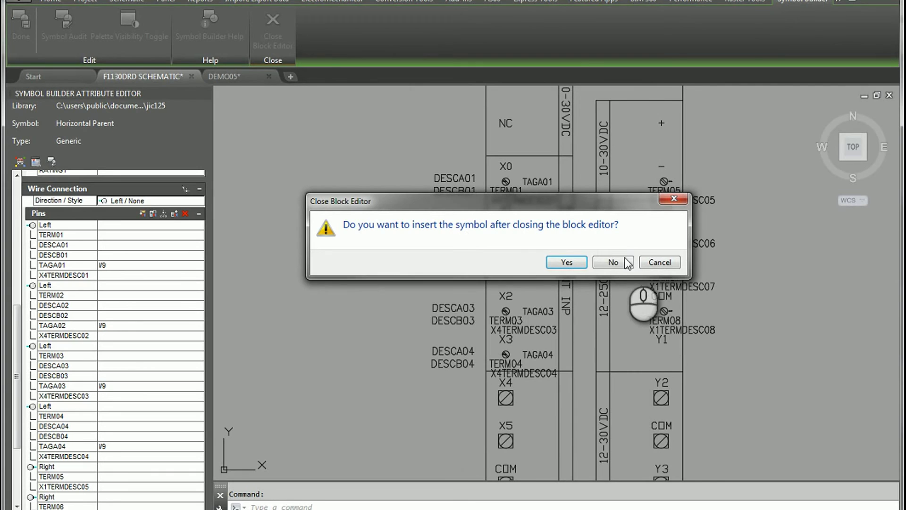
Decline inserting, switch to DEMO05, and open the Project Manager and JIC Icon Menu.
click(613, 262)
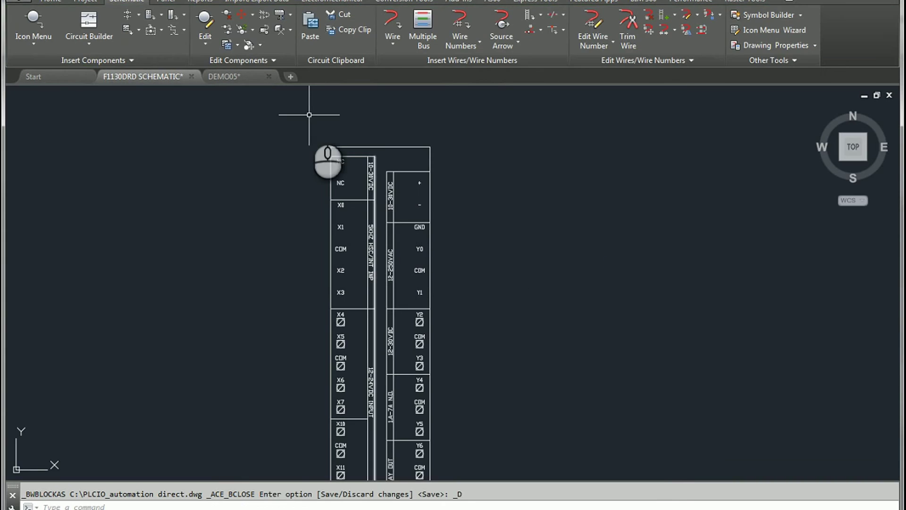
click(222, 80)
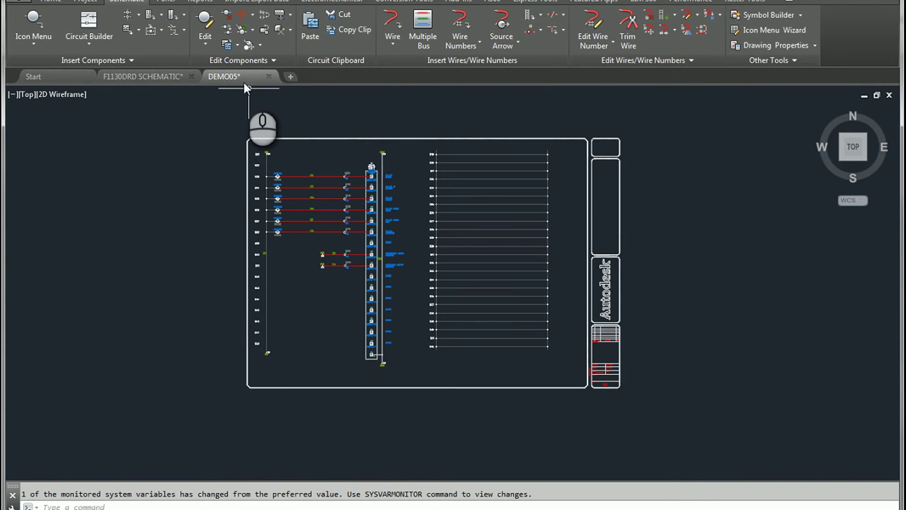
click(88, 2)
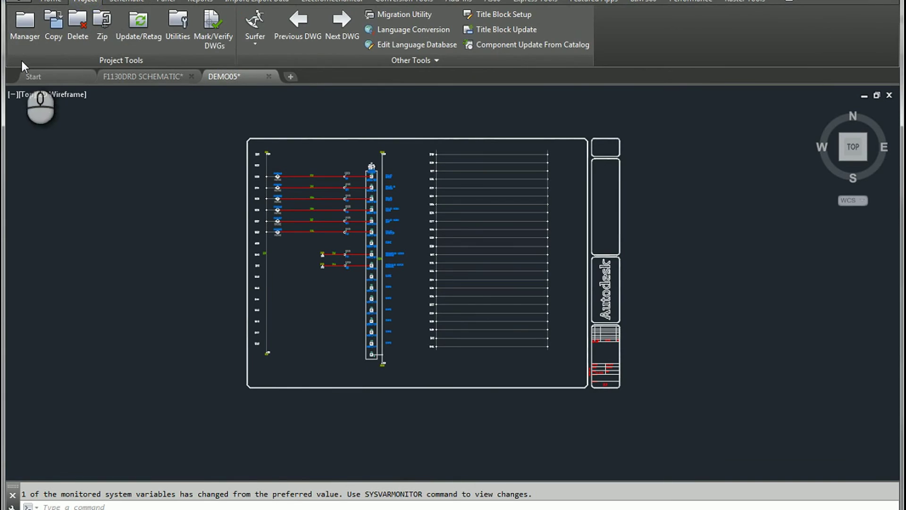
click(21, 23)
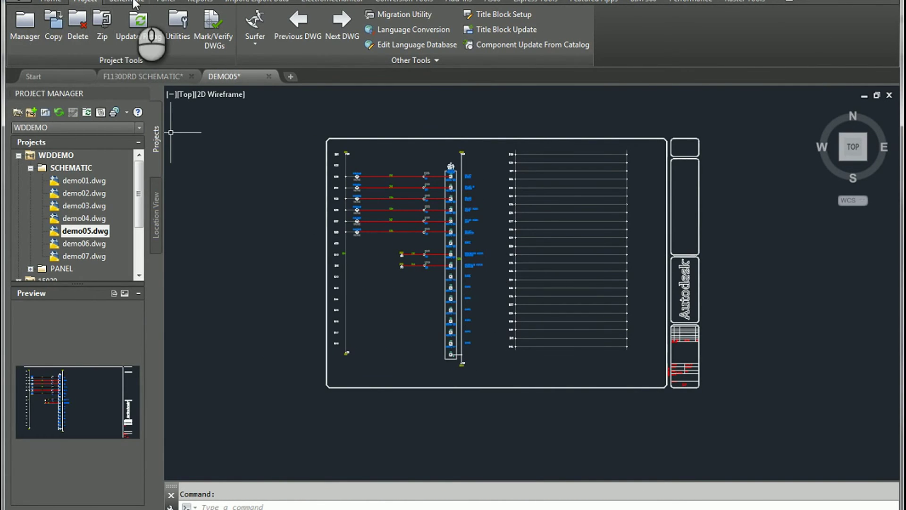
click(136, 2)
click(32, 24)
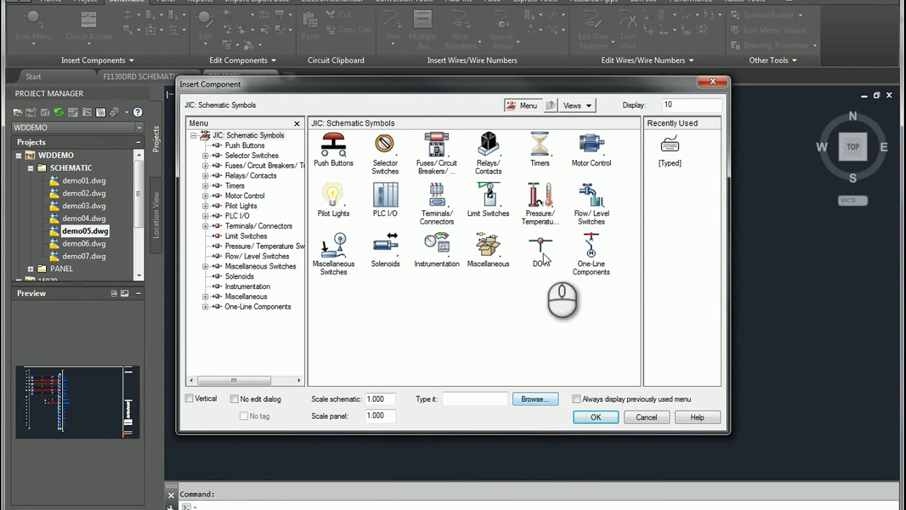
Load PLCIO_automation direct.dwg from disk as the symbol to insert.
click(536, 399)
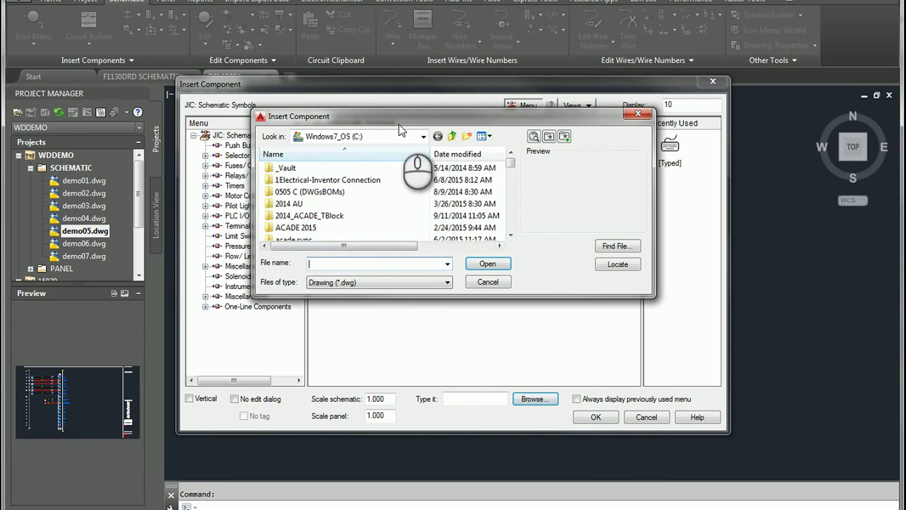
drag(514, 195, 512, 230)
click(314, 228)
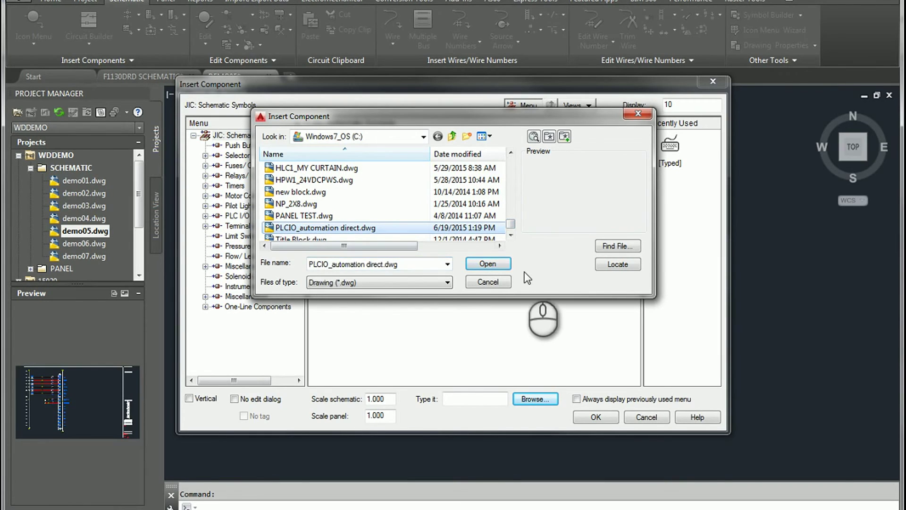
click(488, 263)
Place the module on the DEMO05 ladder near rung 520 and move its settings window aside.
scroll(541, 222, up, 3)
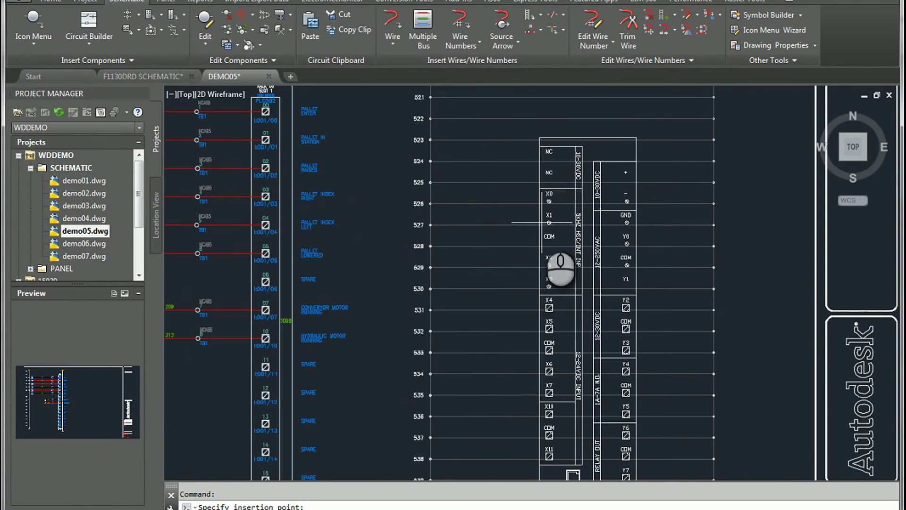
middle_drag(545, 310, 499, 310)
scroll(470, 255, up, 2)
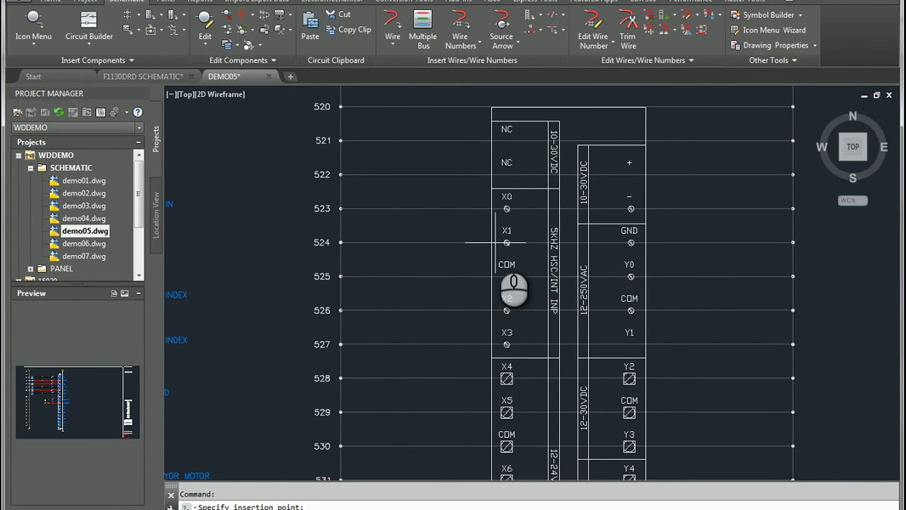
click(506, 242)
drag(459, 102, 431, 406)
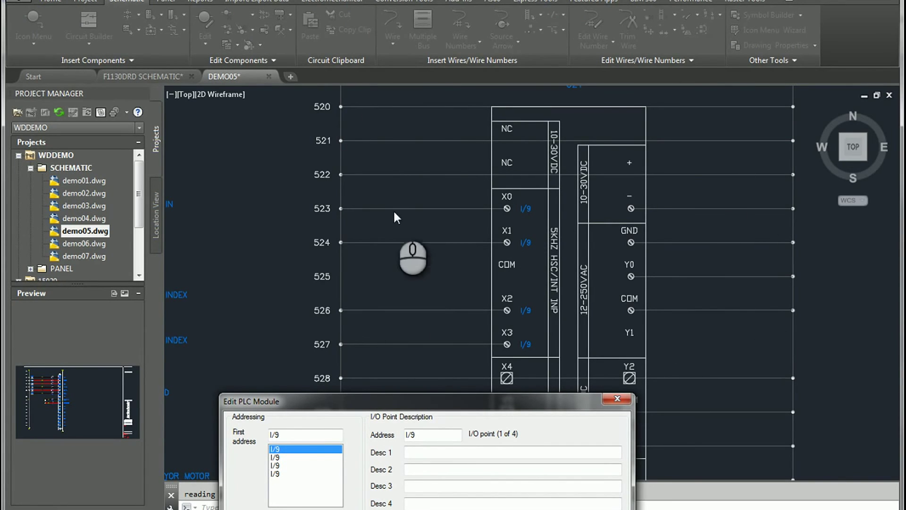
Address the module's points I:00.00–I:00.03 in decimal and run Catalog Lookup.
drag(500, 402, 637, 170)
double_click(432, 204)
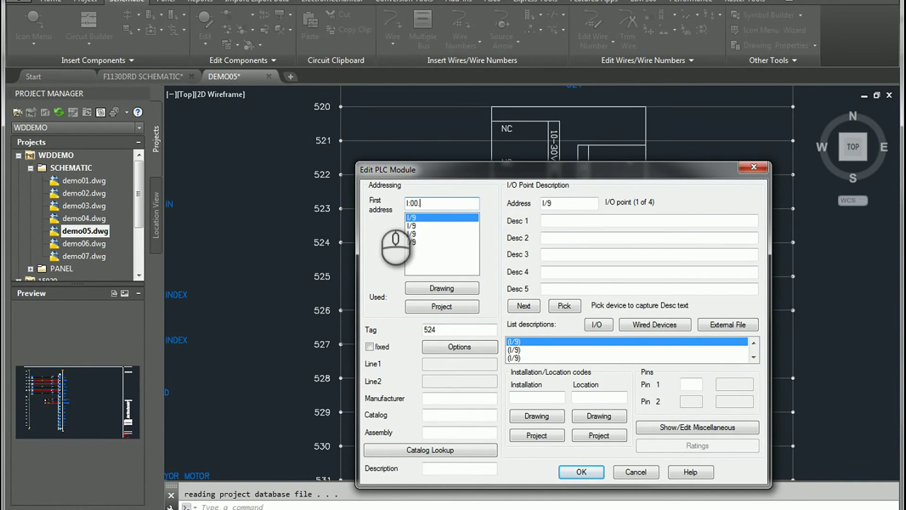
click(523, 306)
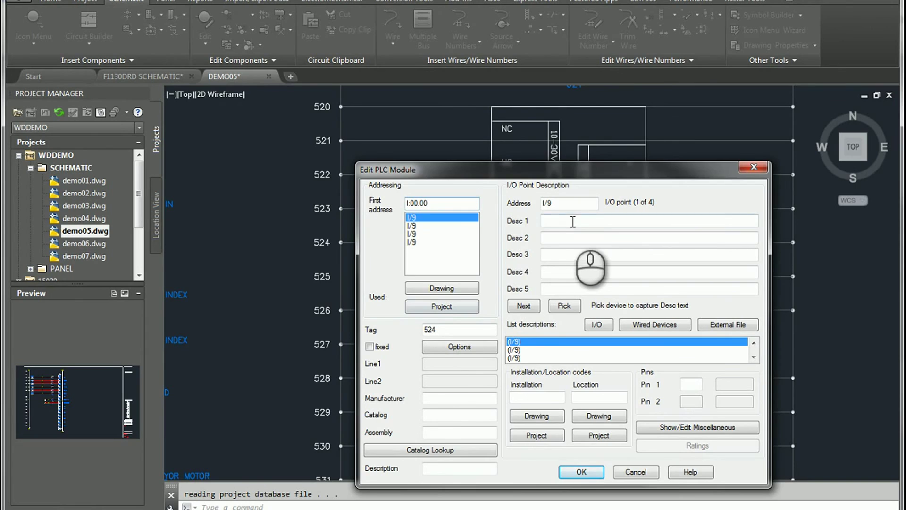
drag(467, 230, 529, 224)
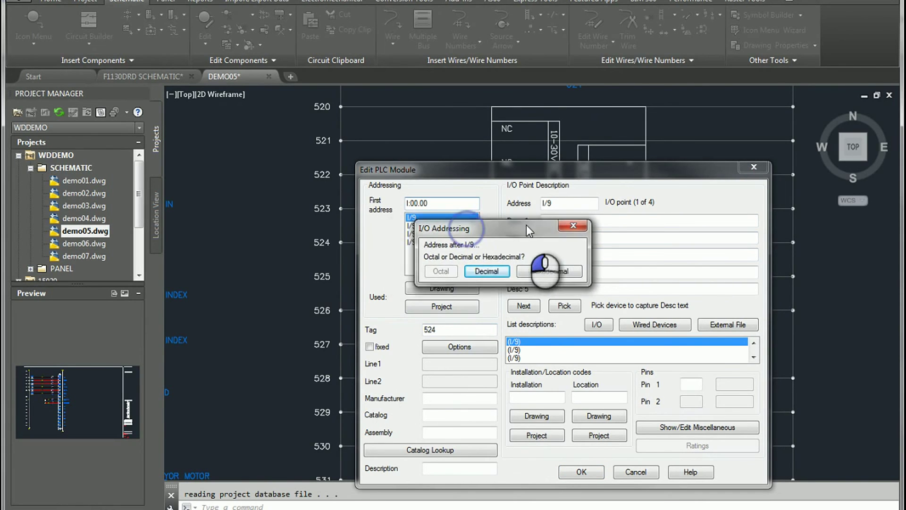
click(497, 267)
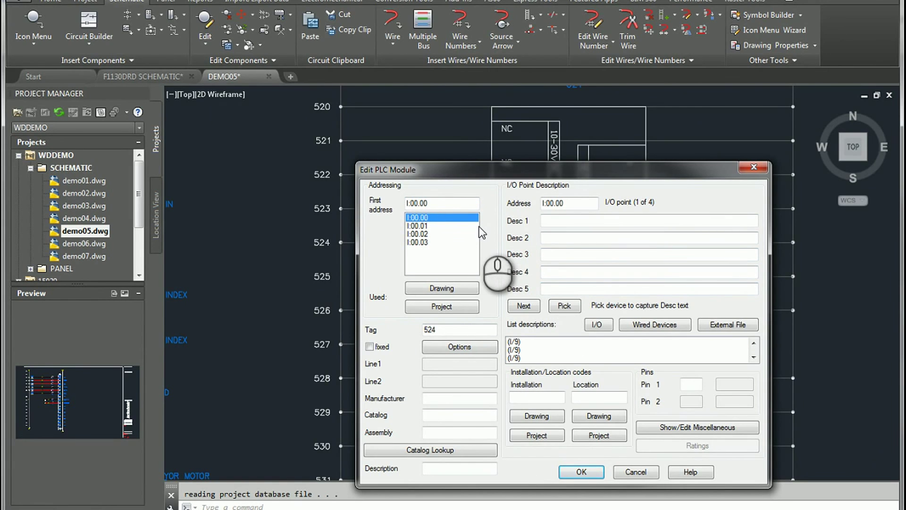
click(466, 448)
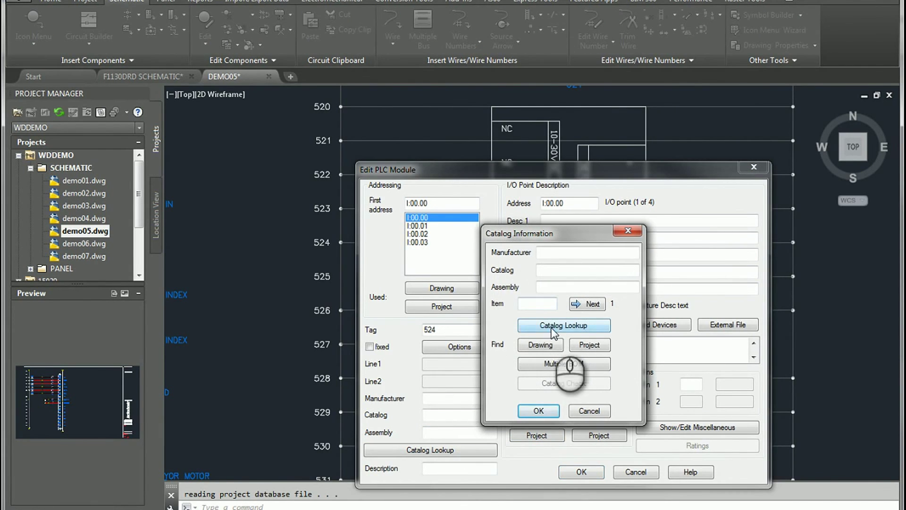
click(548, 326)
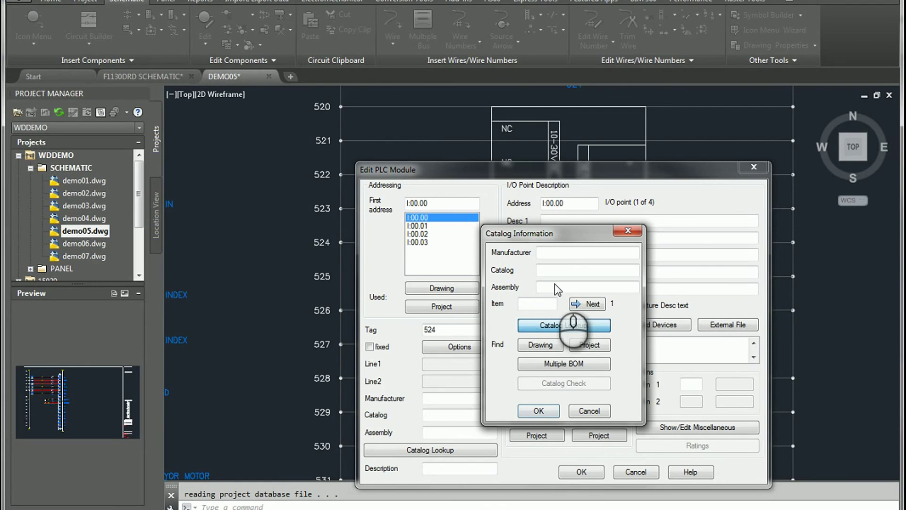